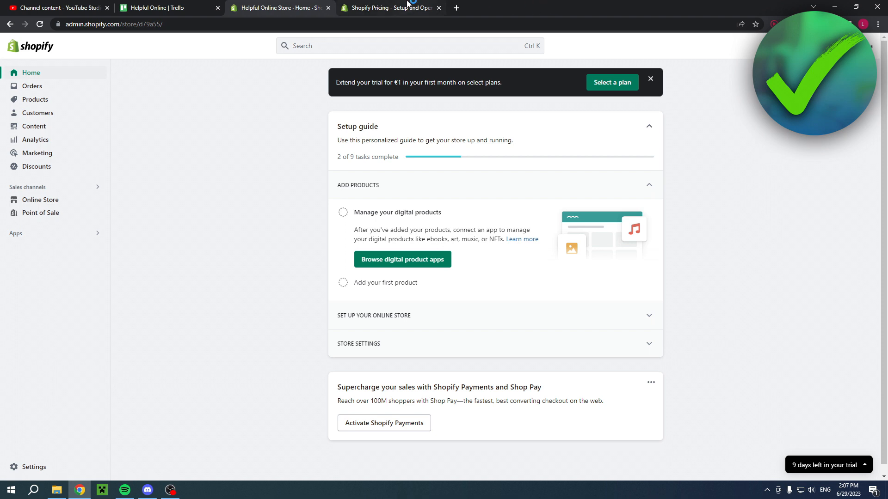
- Review the Shopify pricing page, highlighting the €1/month price and free trial line
click(392, 7)
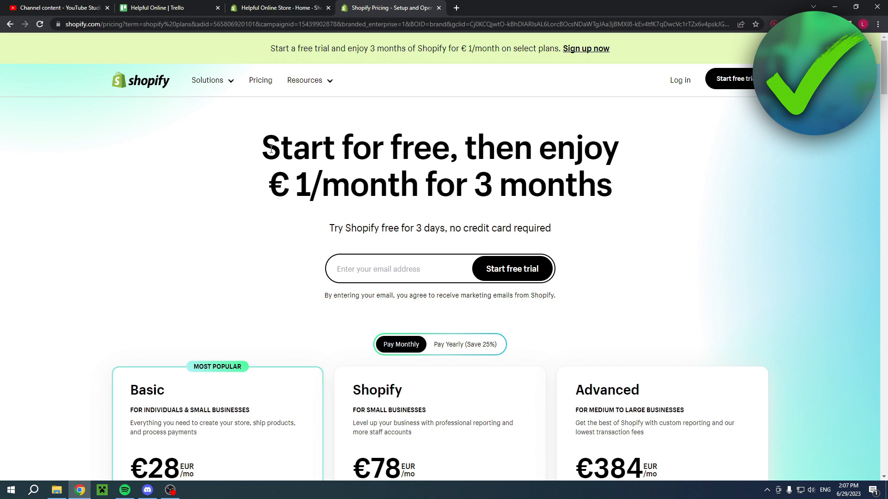
drag(263, 147, 614, 148)
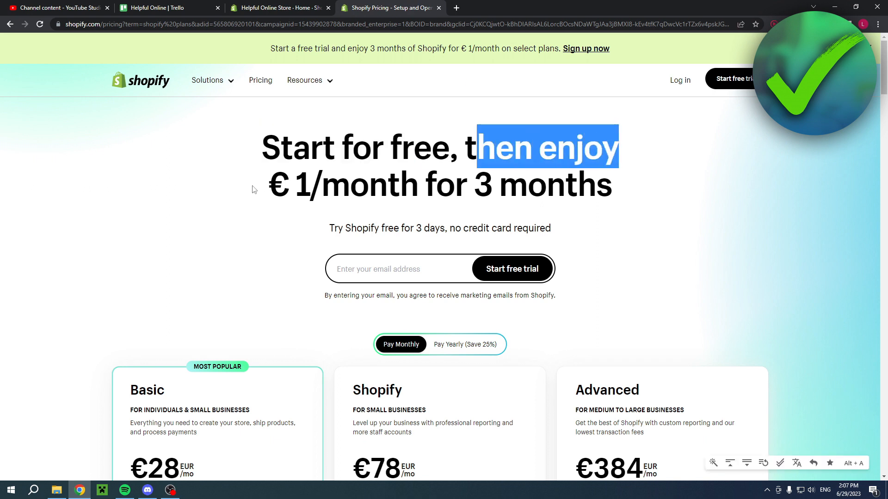
drag(267, 187, 623, 186)
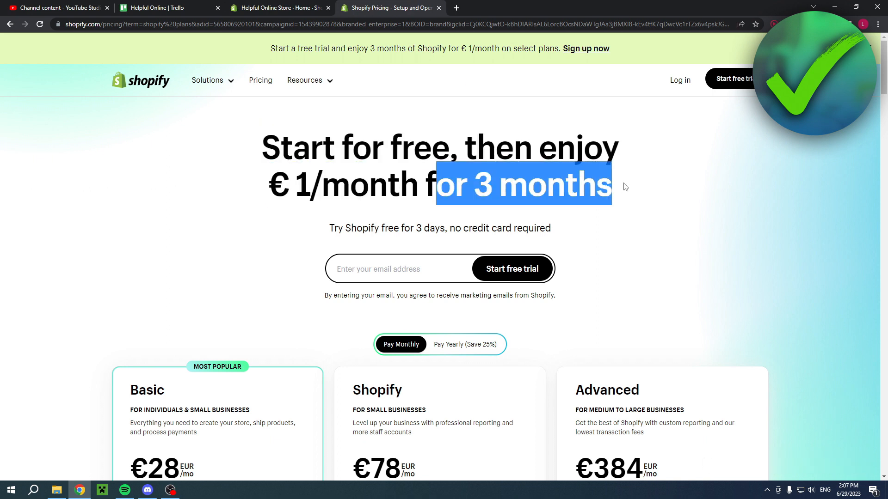
drag(335, 230, 441, 230)
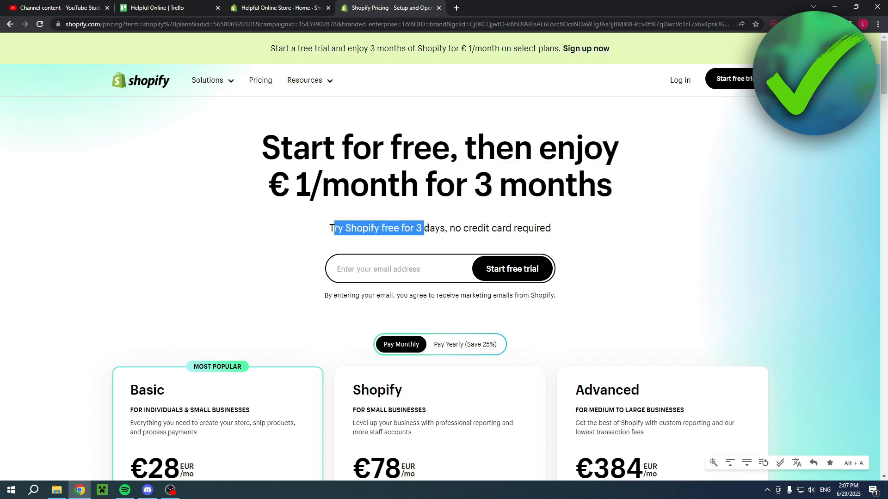
click(602, 217)
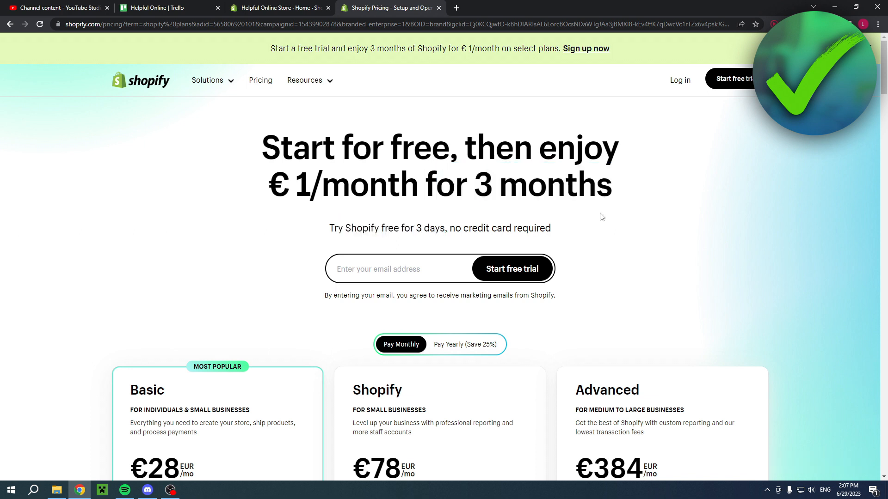
drag(420, 185, 267, 185)
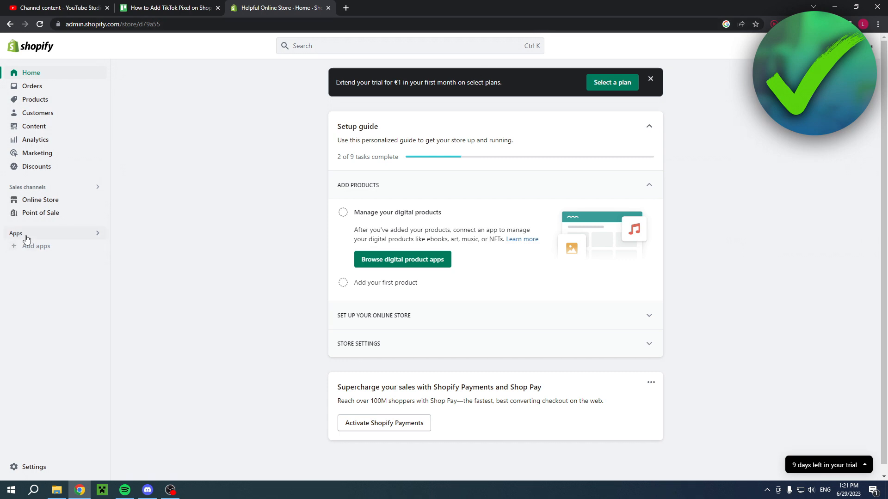
- Search the Shopify App Store for 'tiktok' and open the official TikTok app listing
click(36, 247)
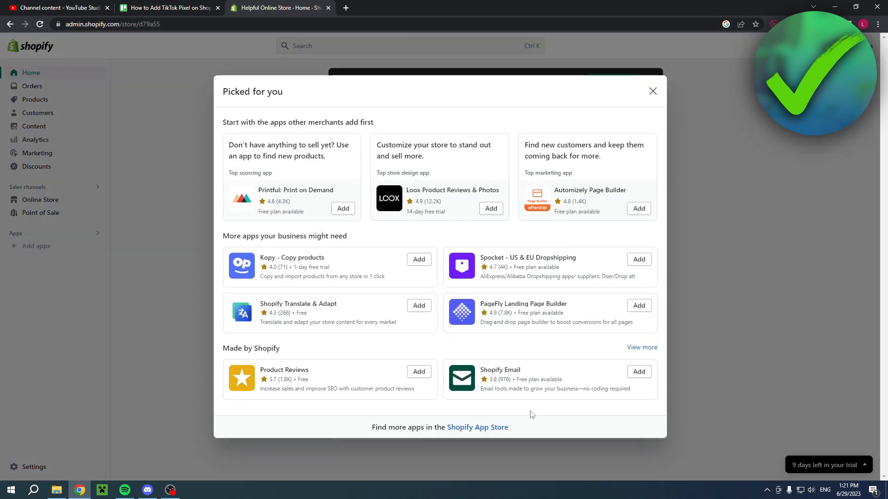
click(493, 428)
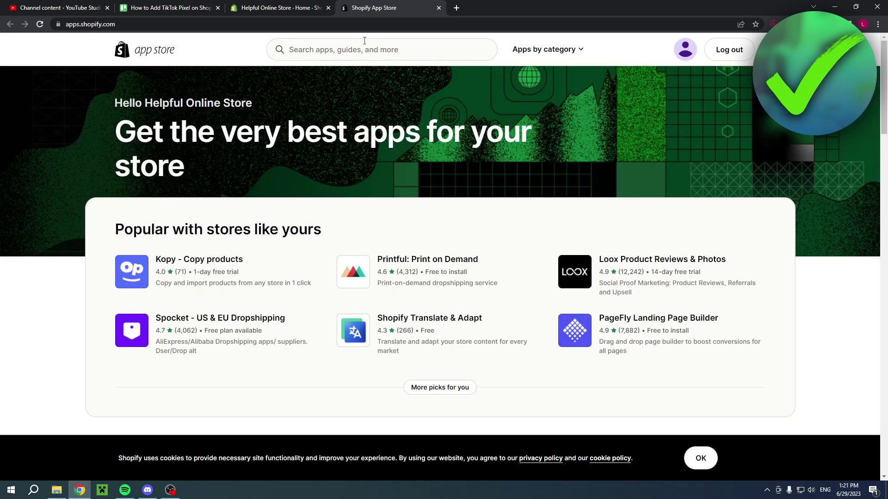
click(365, 49)
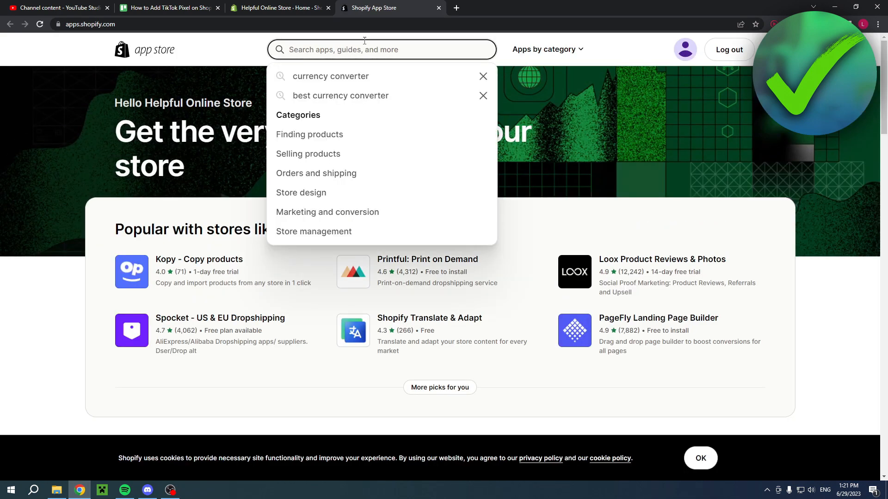
text(tiktok)
key(Return)
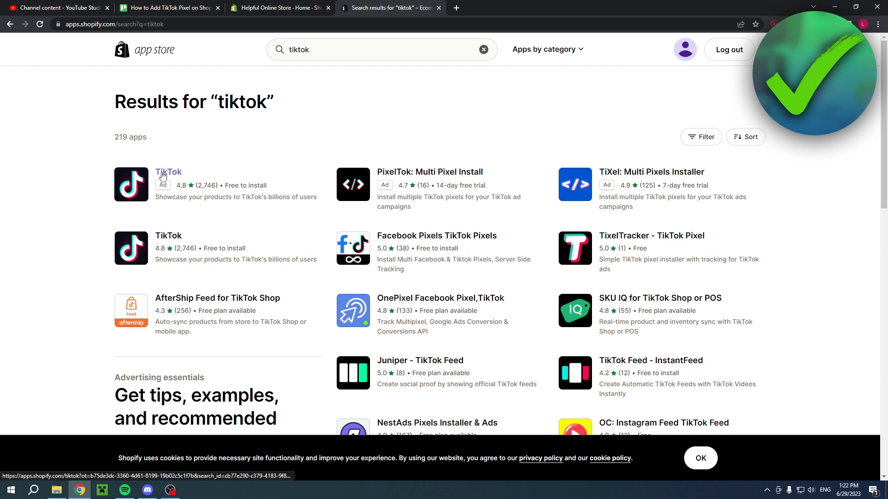
click(165, 174)
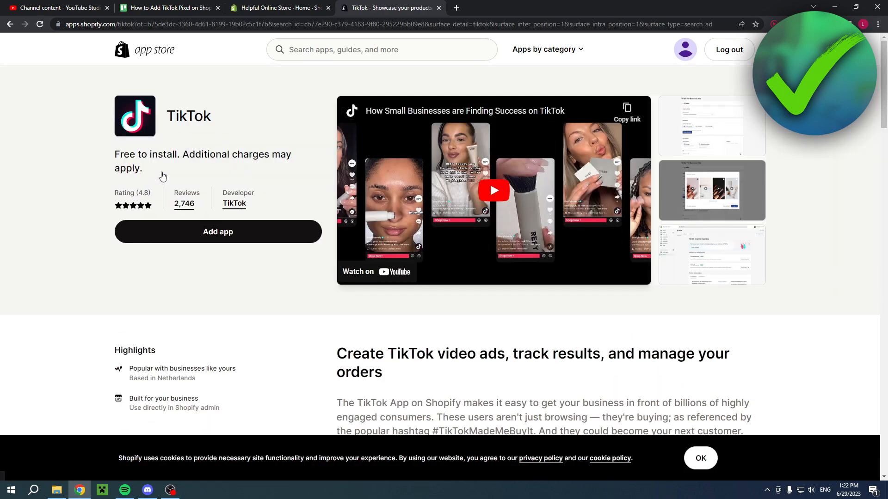
- Add the TikTok app and approve it as a sales channel
click(201, 235)
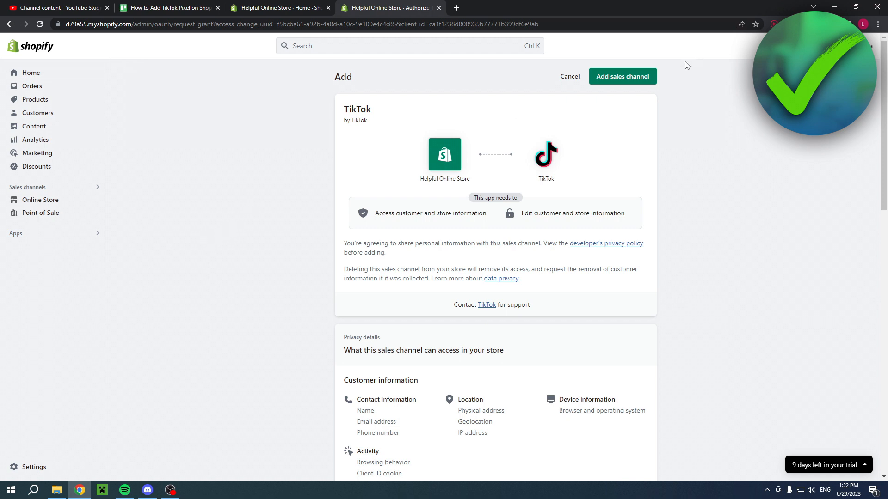
click(623, 77)
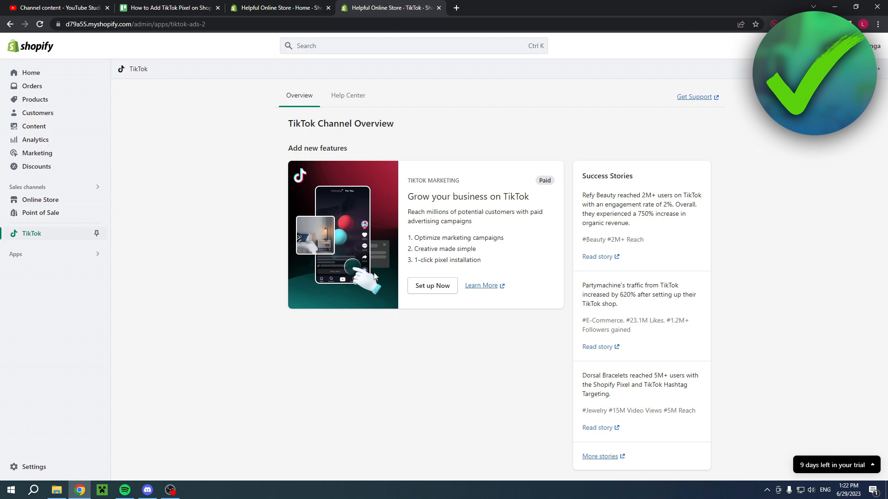
- Start the TikTok marketing setup and glance at the TikTok Business Center page
click(426, 287)
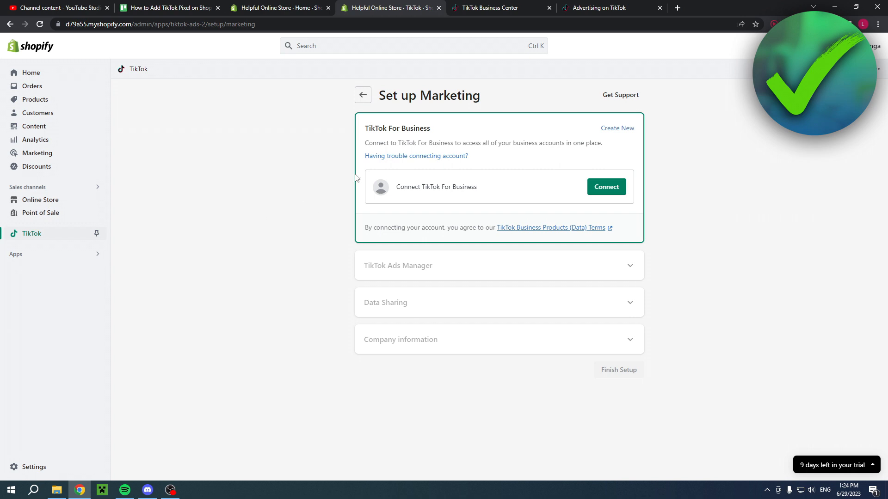
click(489, 8)
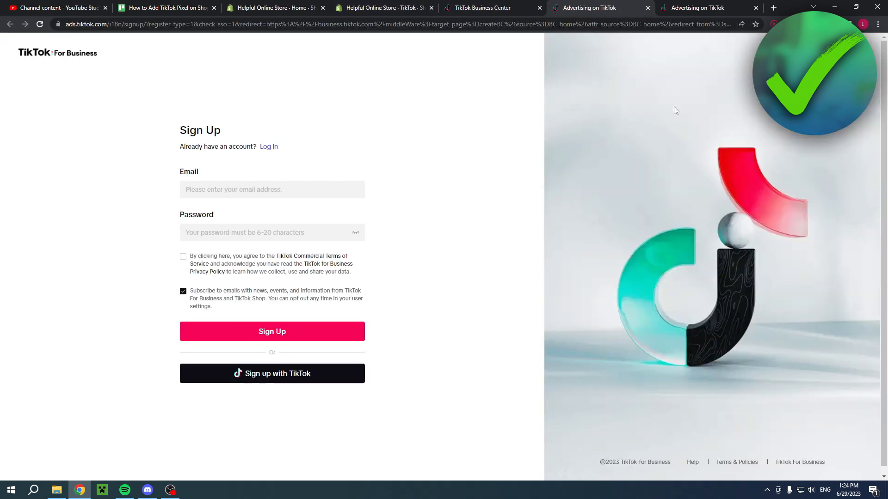
click(384, 8)
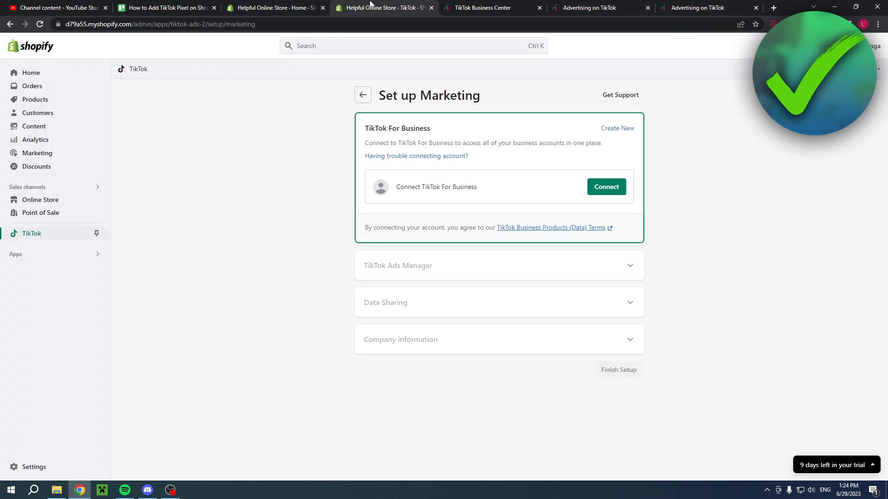
- Look over the TikTok For Business sign-up form's email and phone options, then close it
click(618, 129)
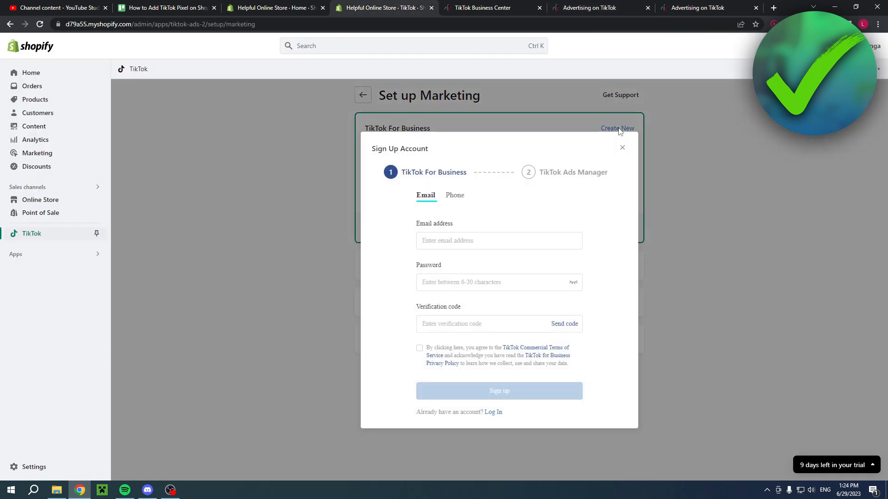
click(453, 196)
click(425, 197)
click(623, 150)
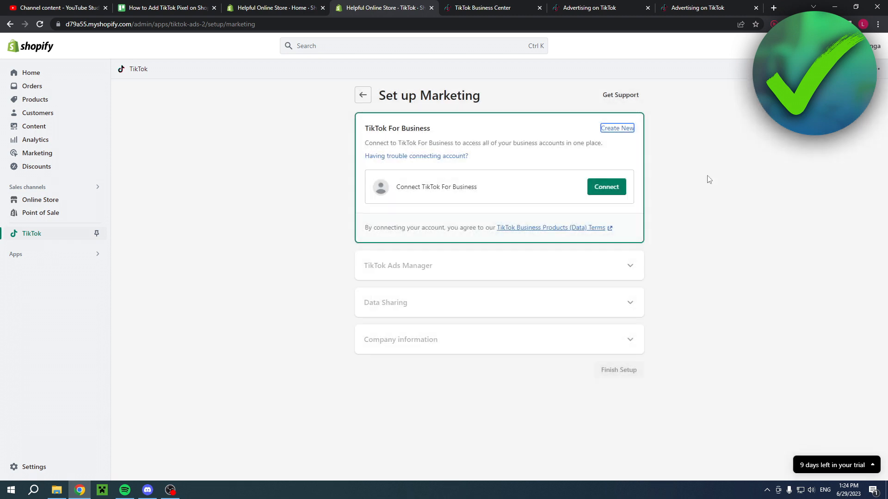
- Connect the existing TikTok For Business account and create and connect a new Ads Manager account
click(606, 187)
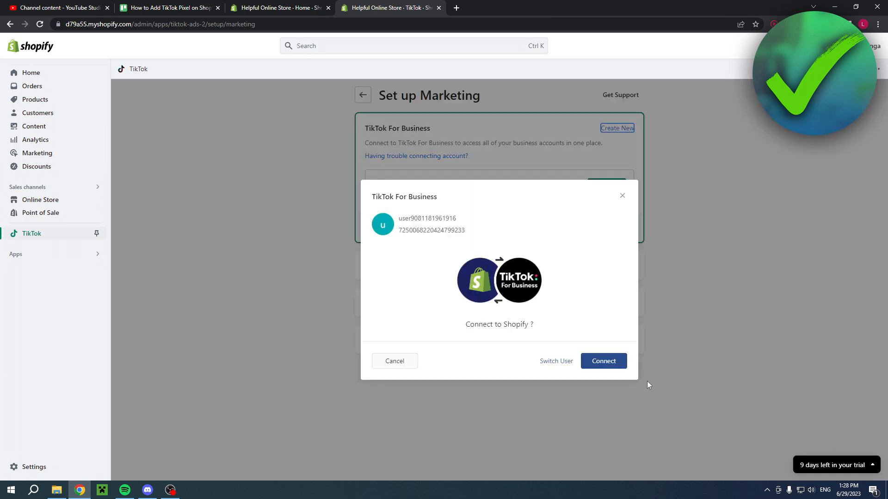
click(603, 363)
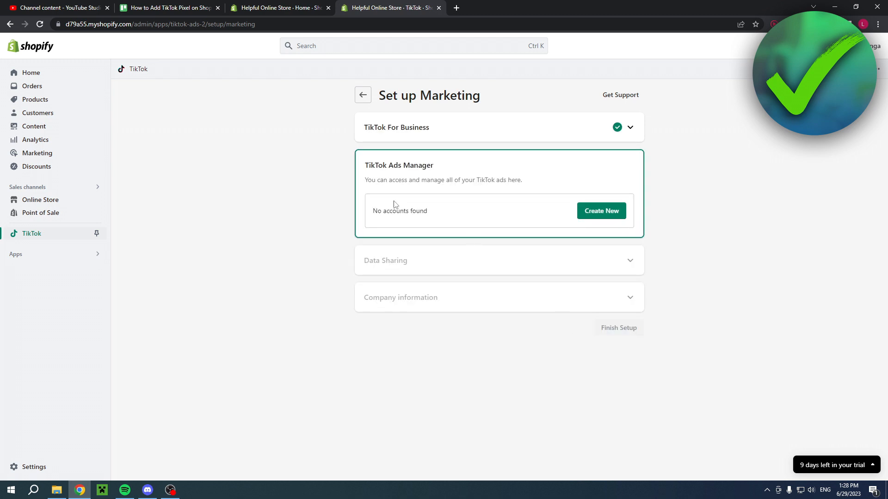
click(601, 211)
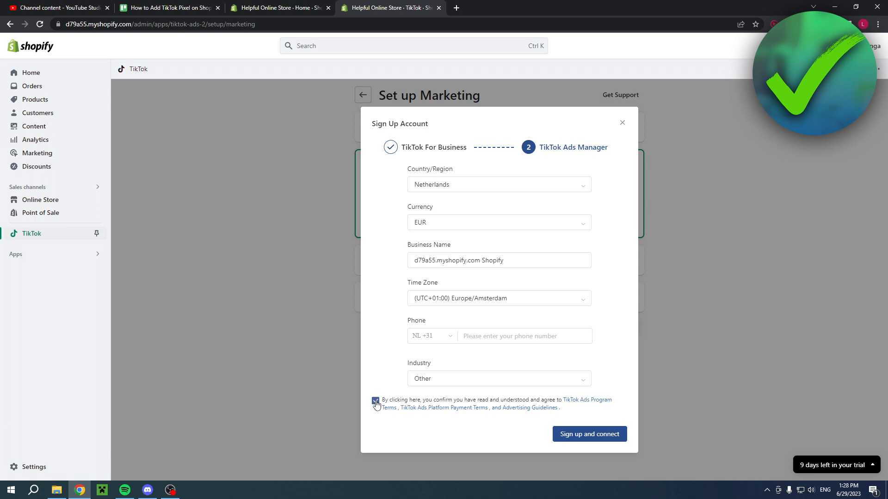
click(589, 434)
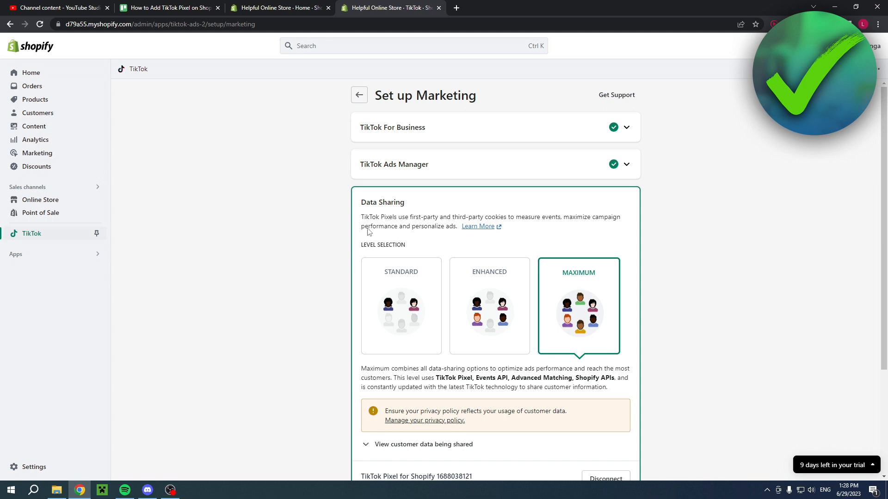
scroll(506, 250, down, 2)
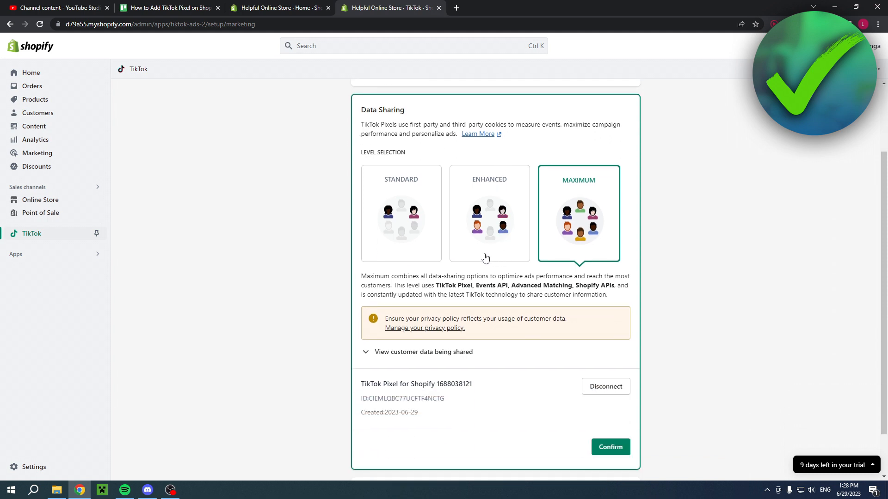
- Confirm the Maximum data-sharing level and move on to the company information form
click(439, 221)
click(575, 223)
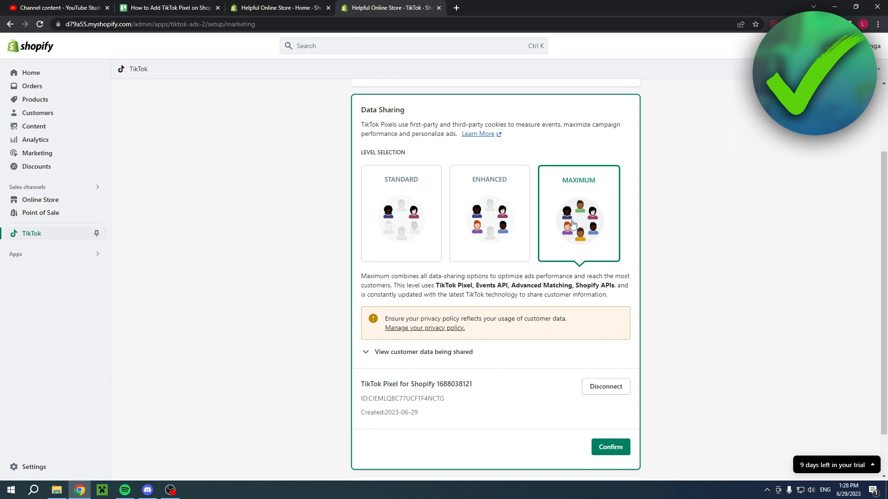
scroll(722, 381, down, 1)
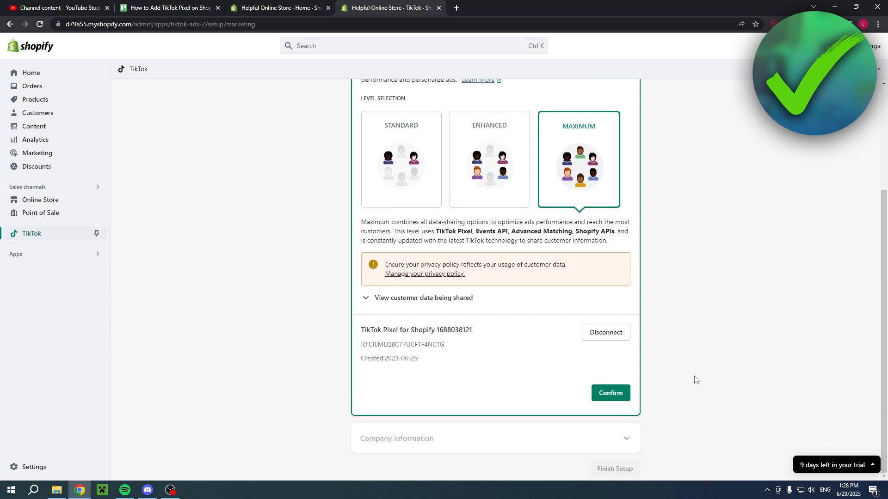
click(609, 396)
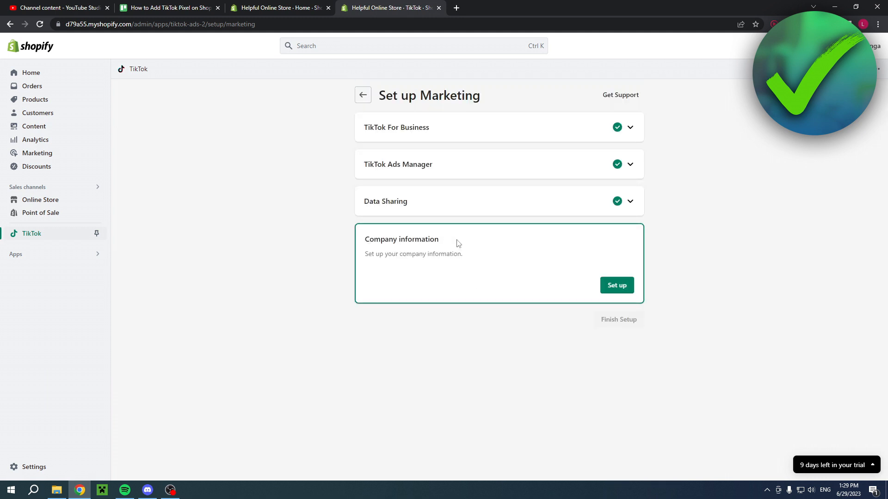
click(617, 285)
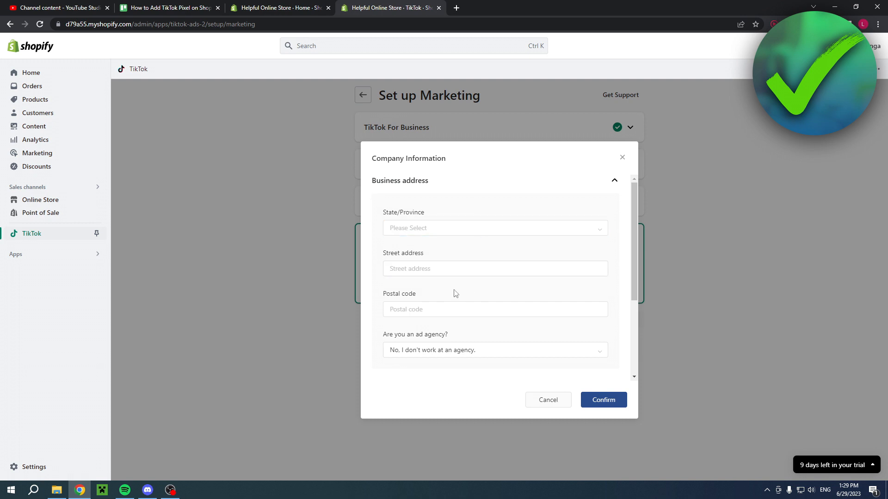
scroll(417, 347, down, 3)
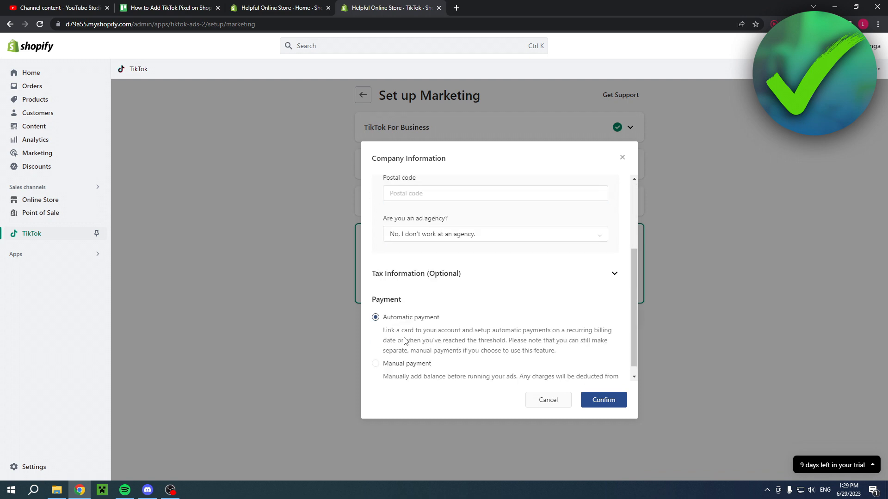
scroll(416, 319, down, 1)
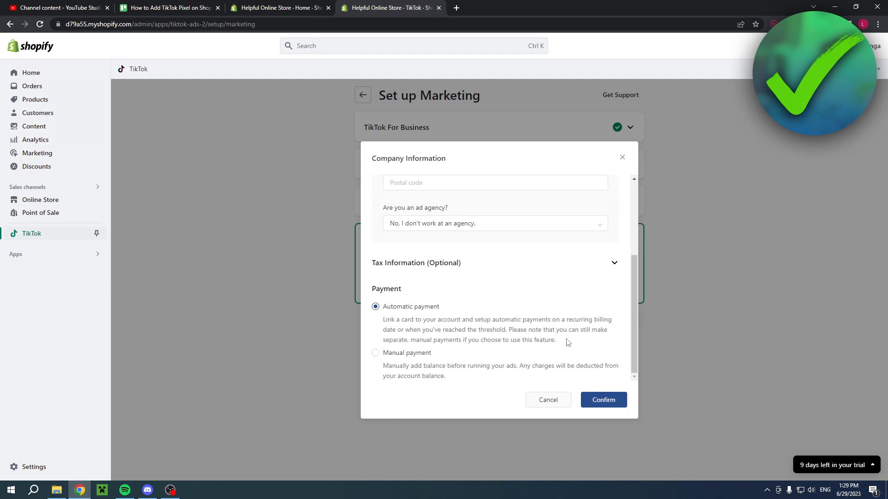
scroll(412, 370, up, 2)
scroll(430, 333, up, 2)
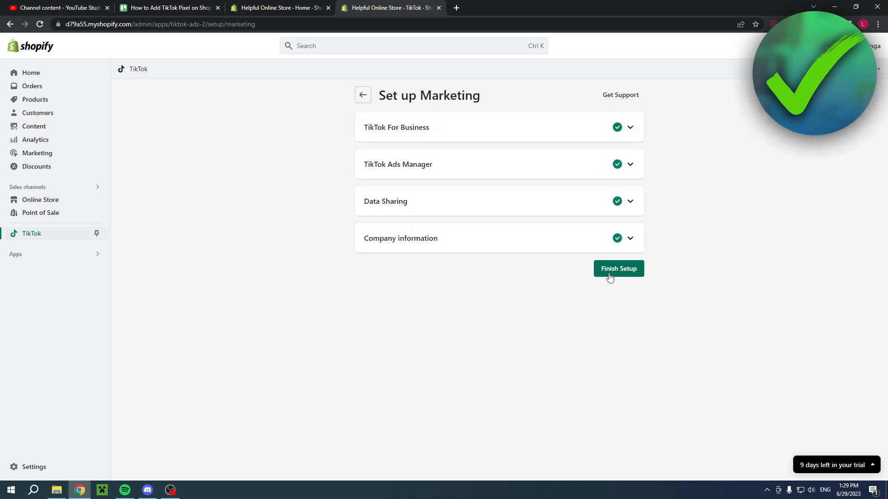
- Finish the TikTok marketing setup, reaching the Channel Overview with the ad account under review
click(622, 272)
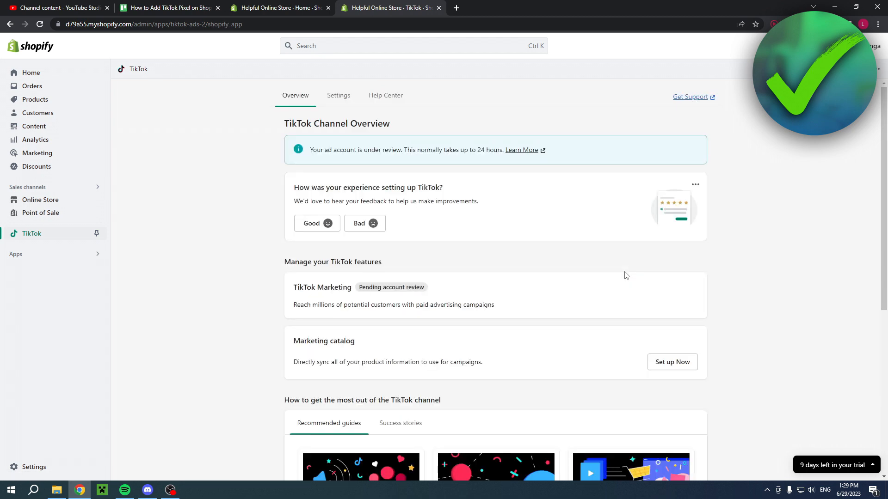
scroll(694, 299, down, 2)
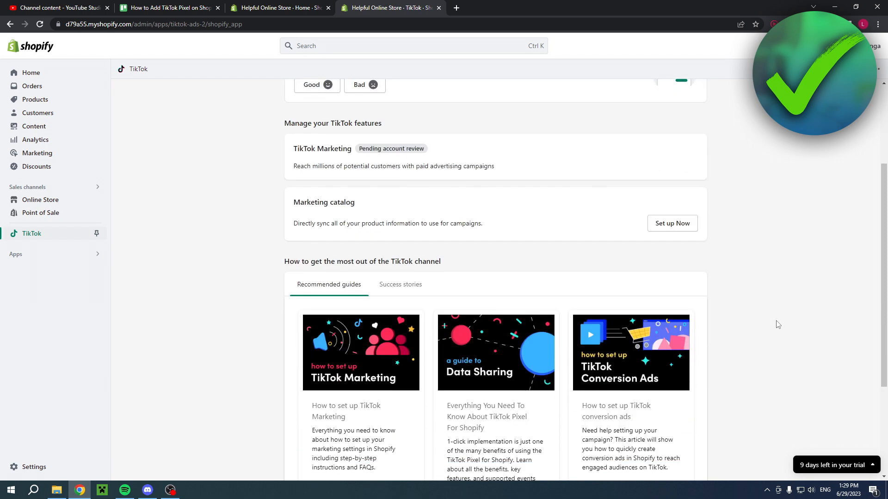
scroll(777, 326, up, 2)
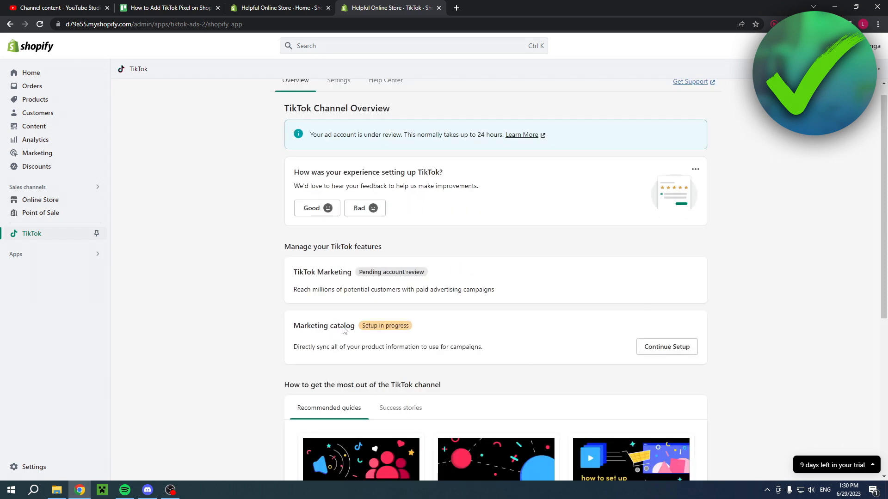
scroll(487, 333, up, 1)
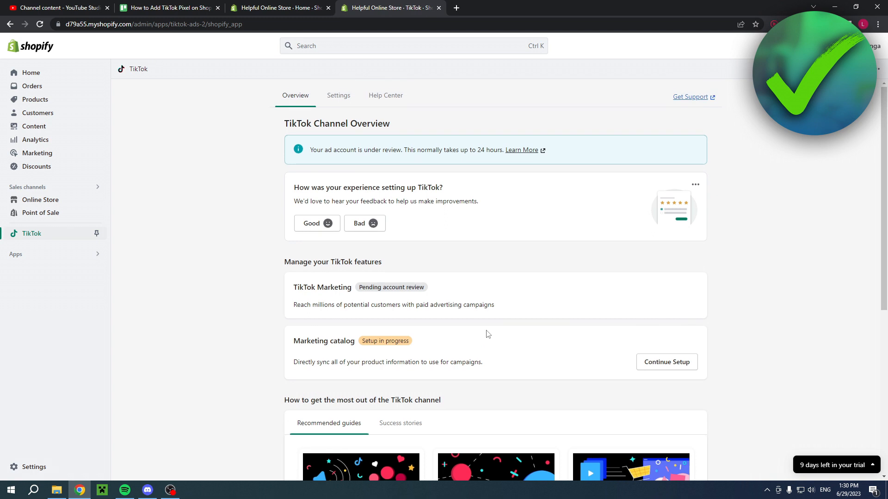